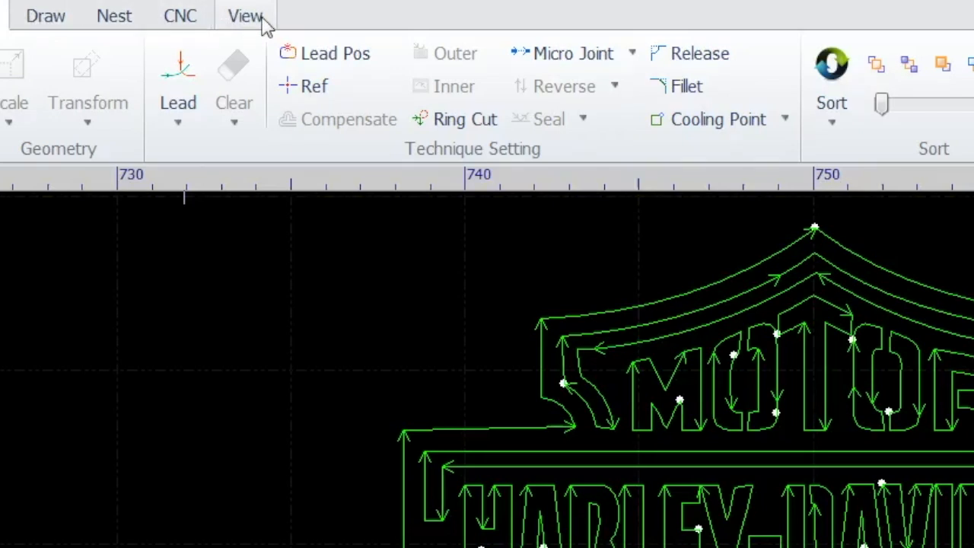
Look through the list of available interface languages without changing the language.
{"action": "left_click", "coordinate": [262, 21]}
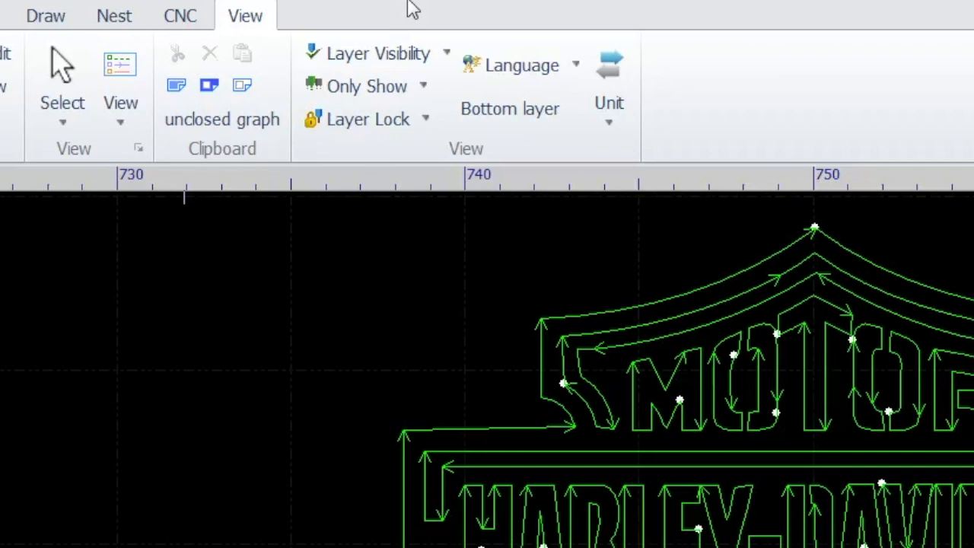
{"action": "left_click", "coordinate": [574, 70]}
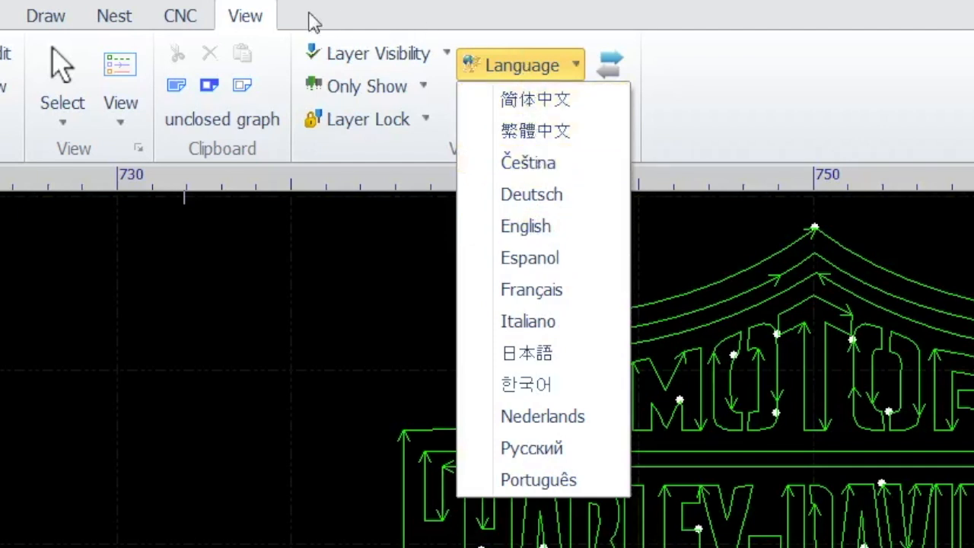
{"action": "left_click", "coordinate": [373, 8]}
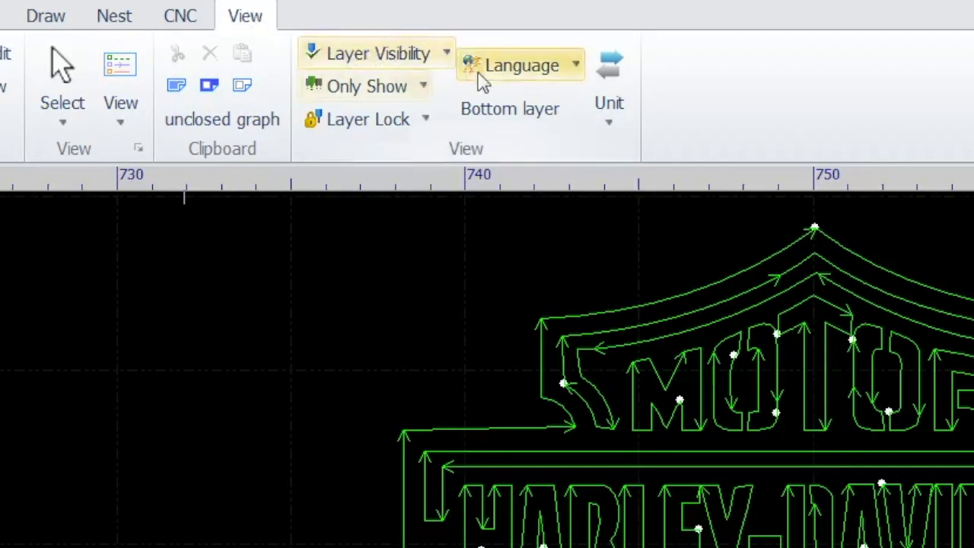
{"action": "left_click", "coordinate": [576, 67]}
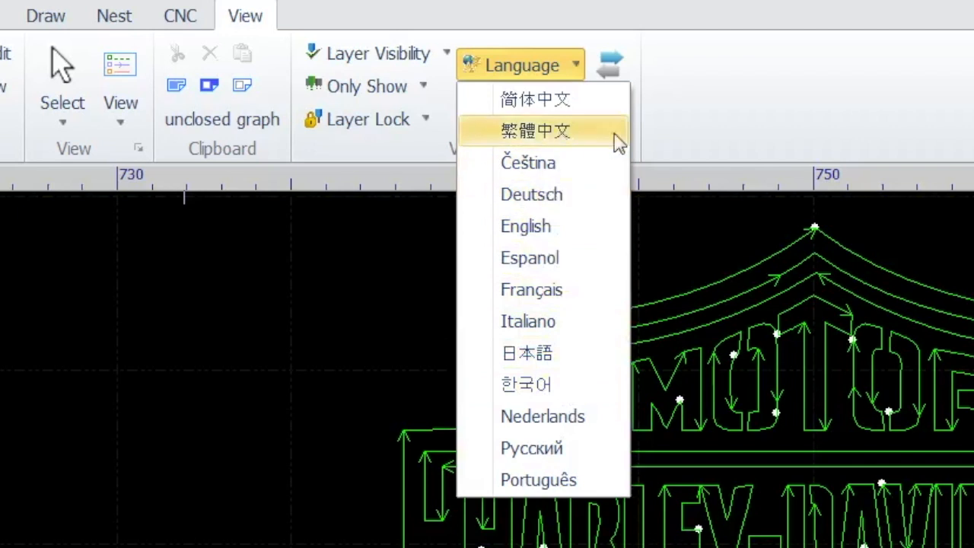
{"action": "left_click", "coordinate": [770, 113]}
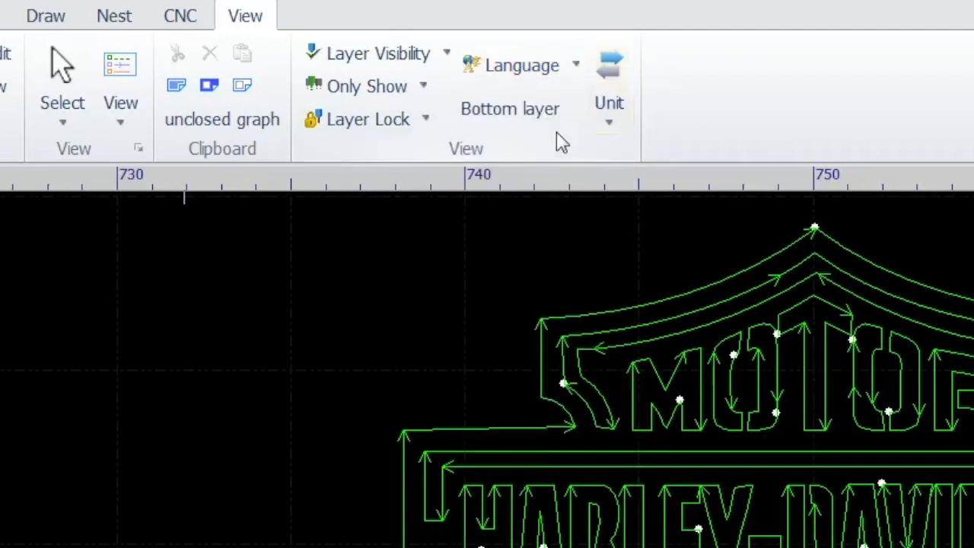
Switch the measurement units to imperial and dismiss the restart notice.
{"action": "left_click", "coordinate": [609, 125]}
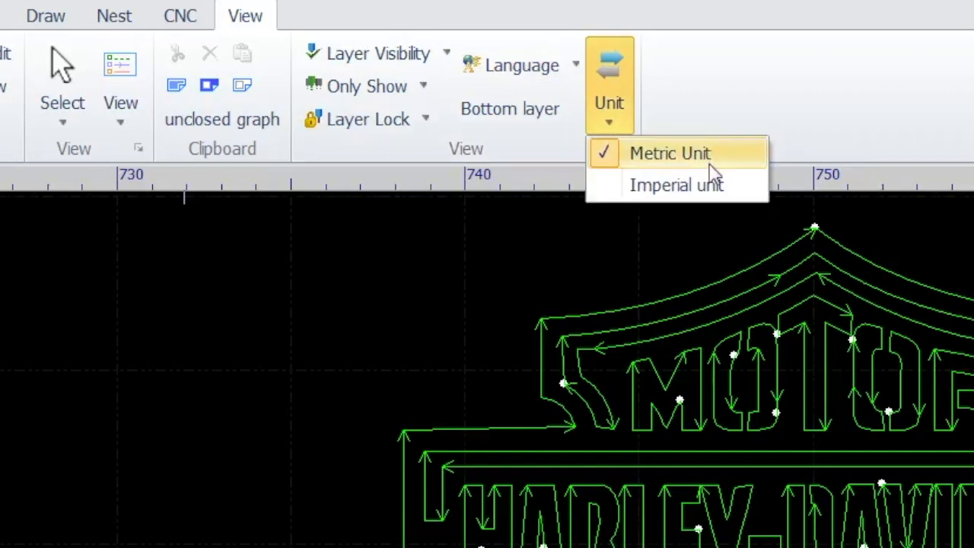
{"action": "left_click", "coordinate": [669, 186]}
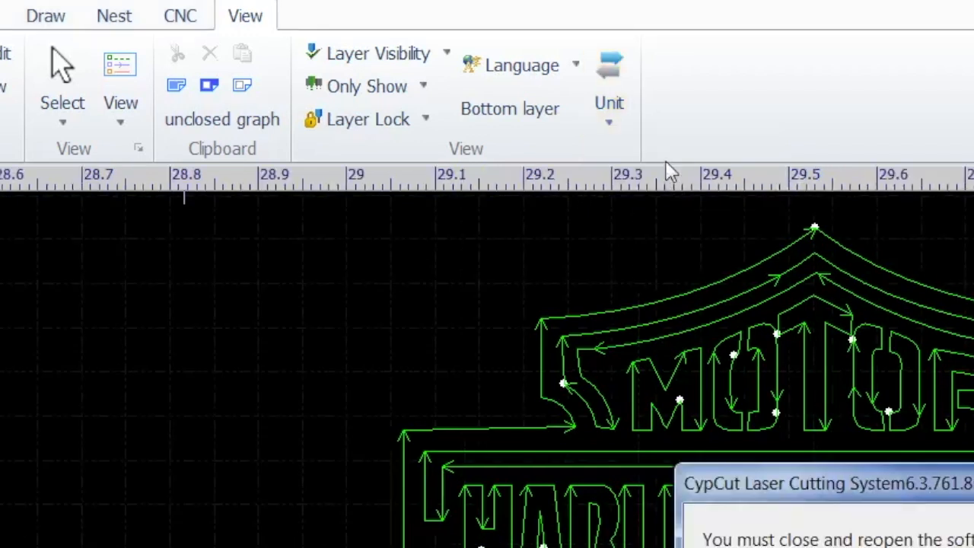
{"action": "key", "text": "Return"}
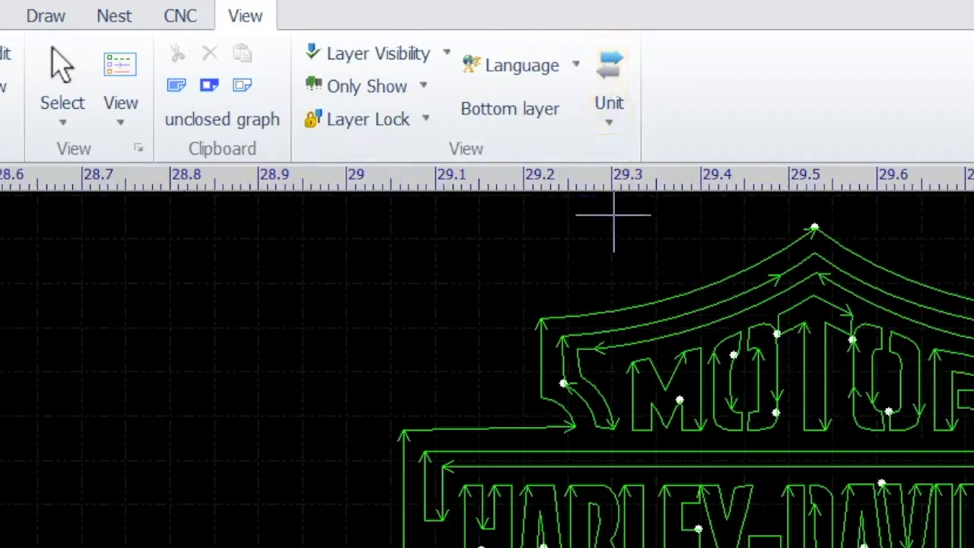
Switch the measurement units back to metric and dismiss the restart notice.
{"action": "left_click", "coordinate": [612, 131]}
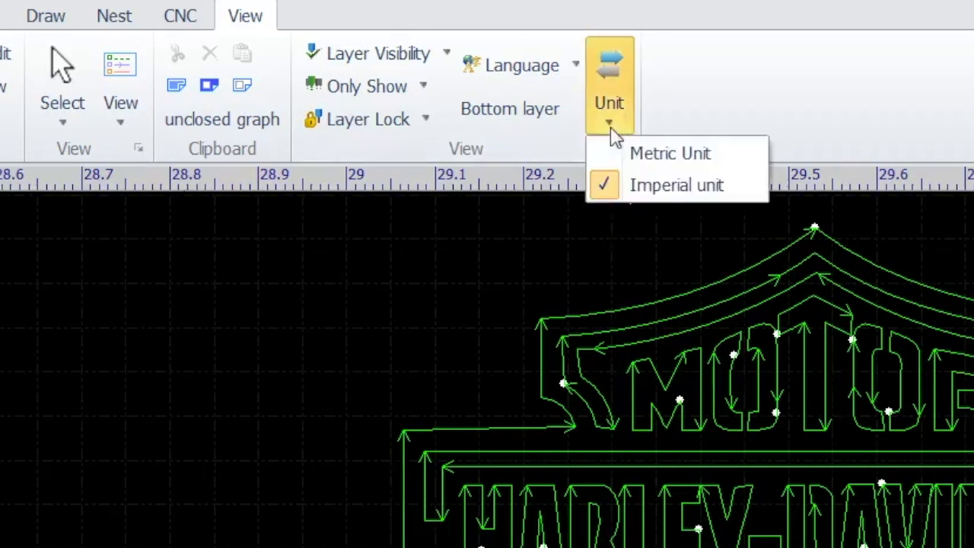
{"action": "left_click", "coordinate": [671, 154]}
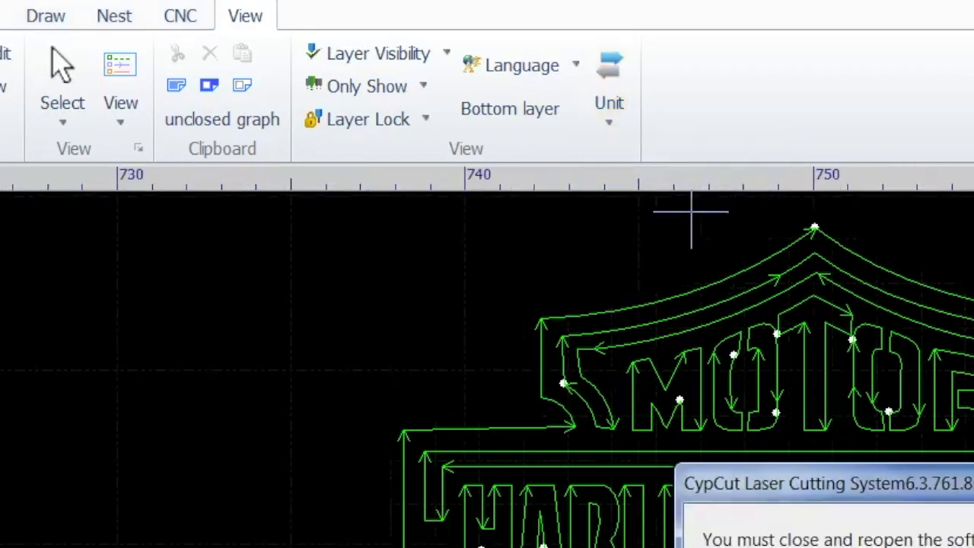
{"action": "key", "text": "Return"}
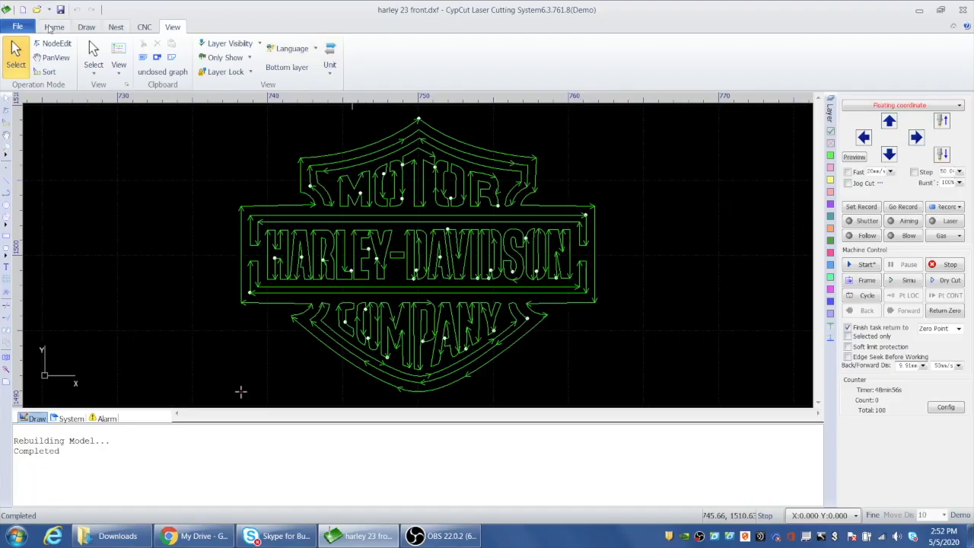
Select the entire Harley-Davidson logo drawing and delete it from the workspace.
{"action": "left_click", "coordinate": [53, 27]}
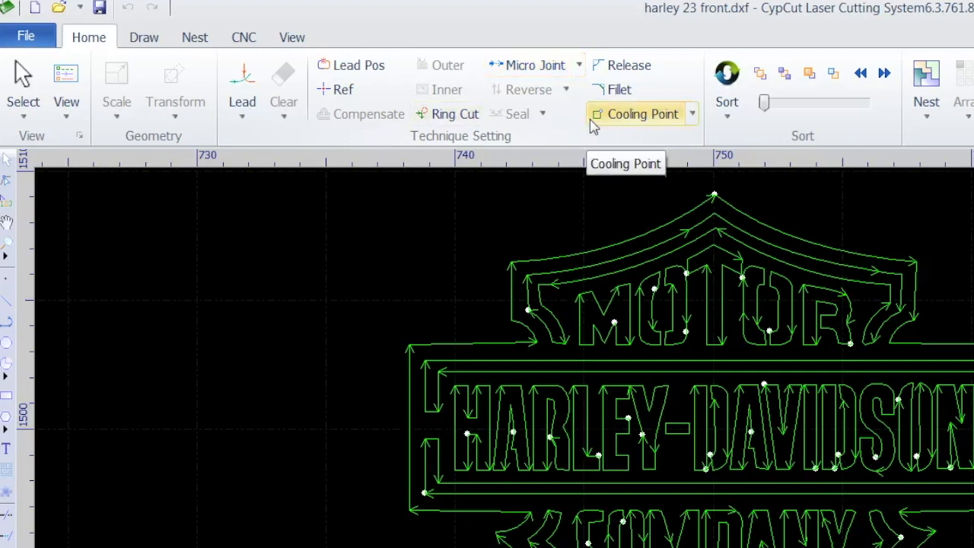
{"action": "left_click", "coordinate": [144, 39]}
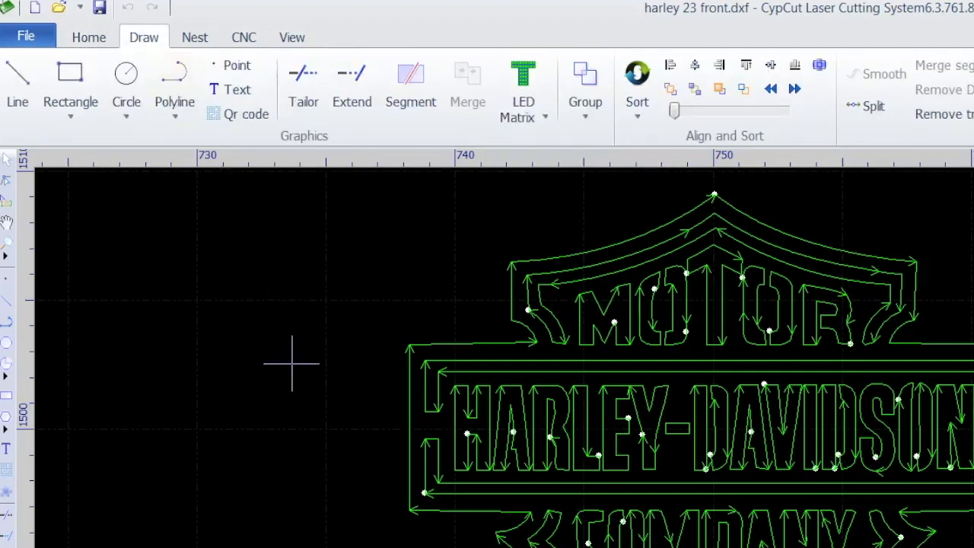
{"action": "scroll", "coordinate": [291, 363], "scroll_direction": "down", "scroll_amount": 4}
{"action": "scroll", "coordinate": [312, 322], "scroll_direction": "up", "scroll_amount": 4}
{"action": "scroll", "coordinate": [312, 322], "scroll_direction": "down", "scroll_amount": 4}
{"action": "left_click_drag", "start_coordinate": [244, 248], "coordinate": [647, 514]}
{"action": "left_click", "coordinate": [648, 515]}
{"action": "left_click", "coordinate": [4, 182]}
{"action": "scroll", "coordinate": [460, 440], "scroll_direction": "up", "scroll_amount": 1}
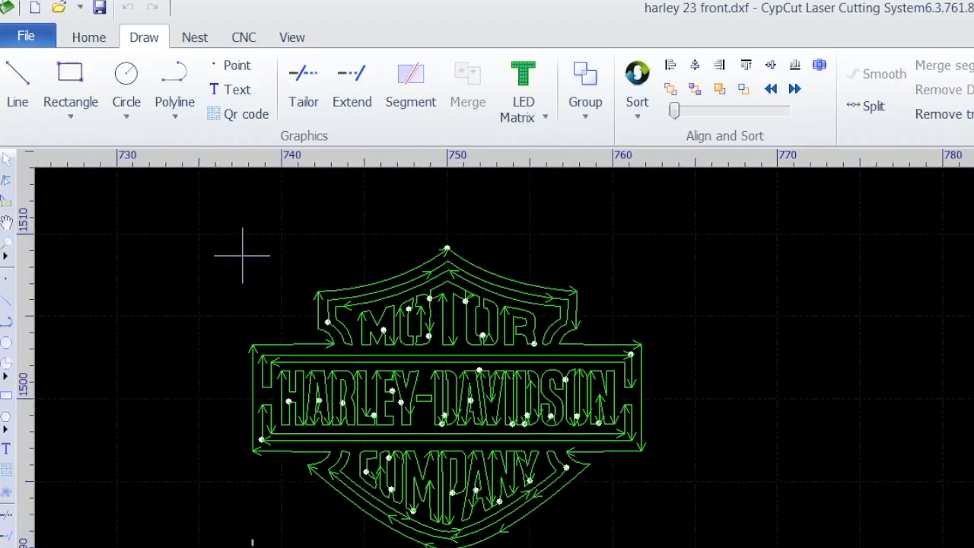
{"action": "left_click_drag", "start_coordinate": [172, 211], "coordinate": [781, 547]}
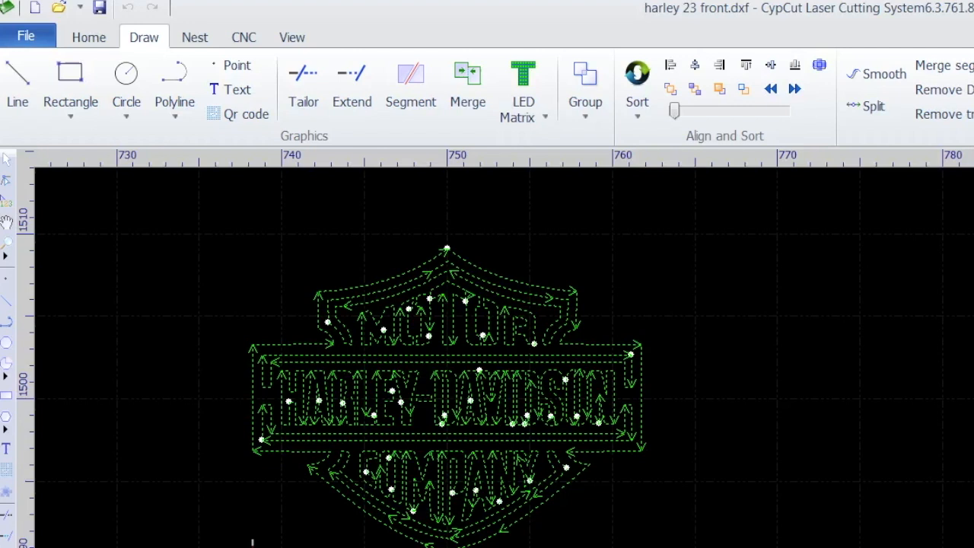
{"action": "key", "text": "Delete"}
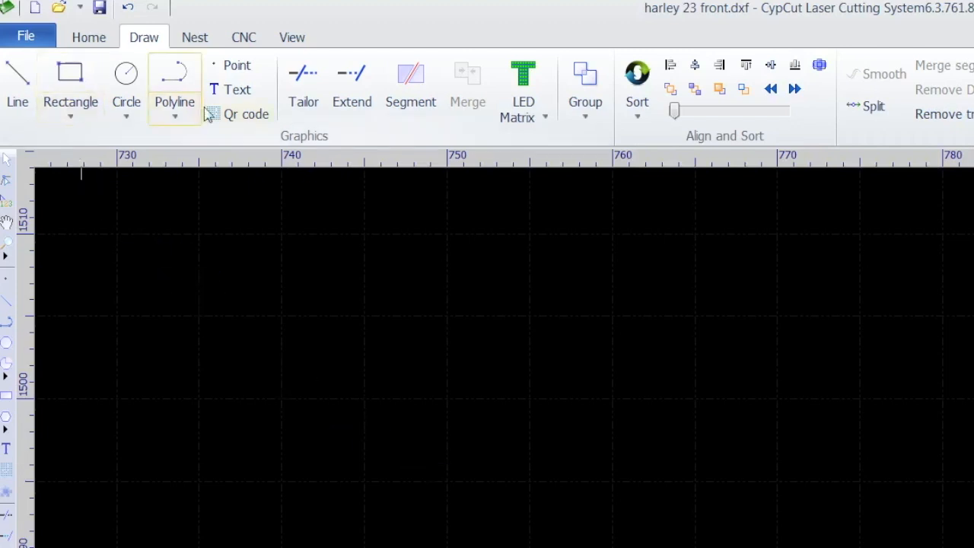
Draw a plain rectangle about 23.5 mm wide and 6 mm high in the empty workspace.
{"action": "left_click", "coordinate": [70, 114]}
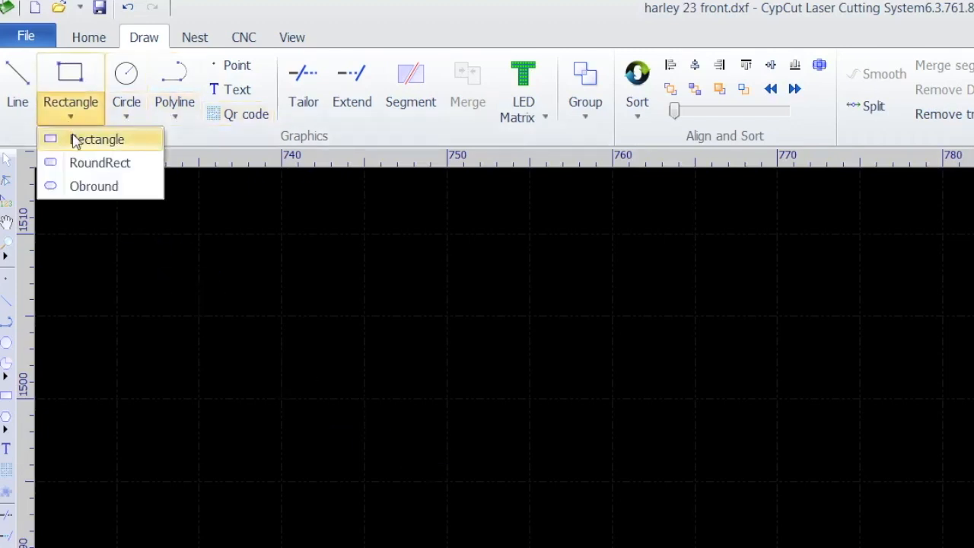
{"action": "left_click", "coordinate": [76, 140]}
{"action": "left_click", "coordinate": [330, 351]}
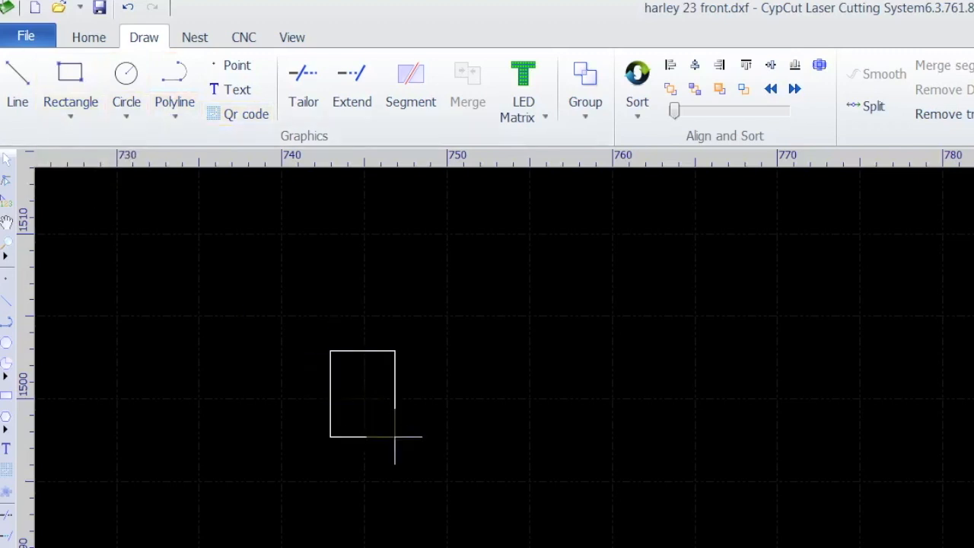
{"action": "left_click", "coordinate": [719, 449]}
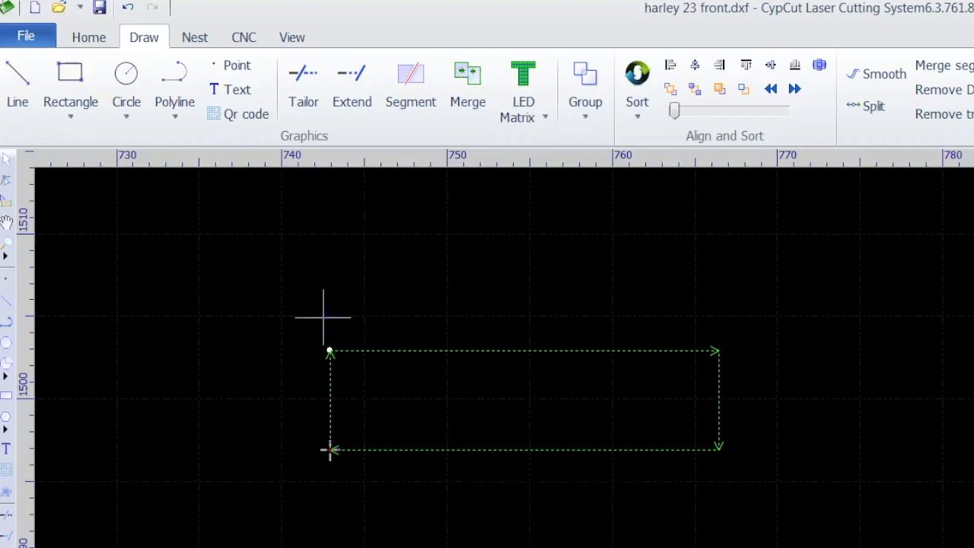
Examine the rectangle's resize options and its width-height ratio lock, leaving without applying a new size.
{"action": "left_click", "coordinate": [289, 304]}
{"action": "left_click_drag", "start_coordinate": [278, 296], "coordinate": [805, 480]}
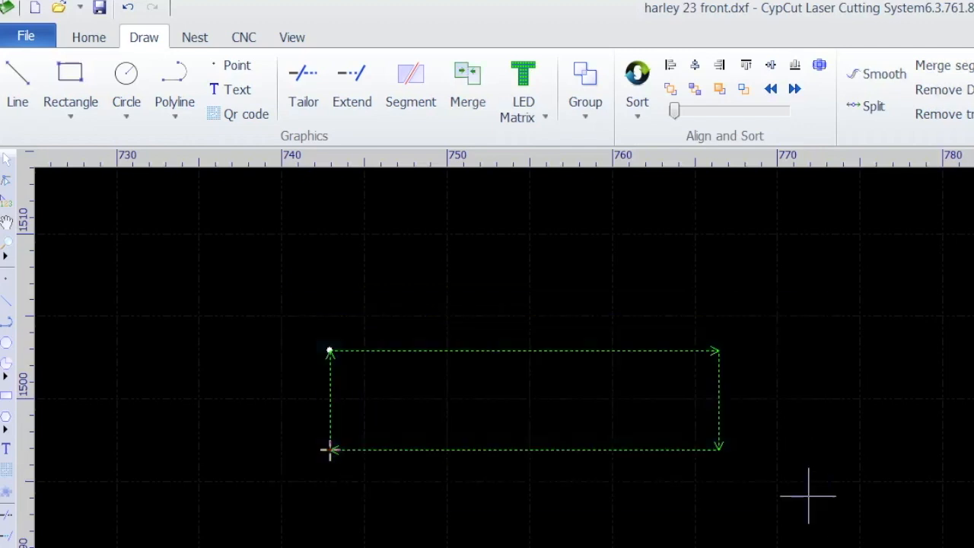
{"action": "left_click", "coordinate": [95, 44]}
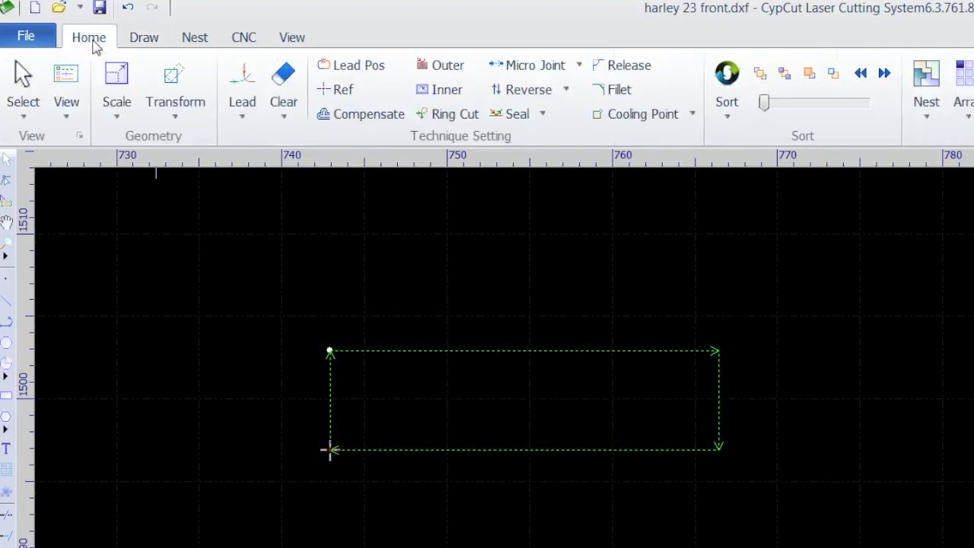
{"action": "left_click", "coordinate": [117, 92]}
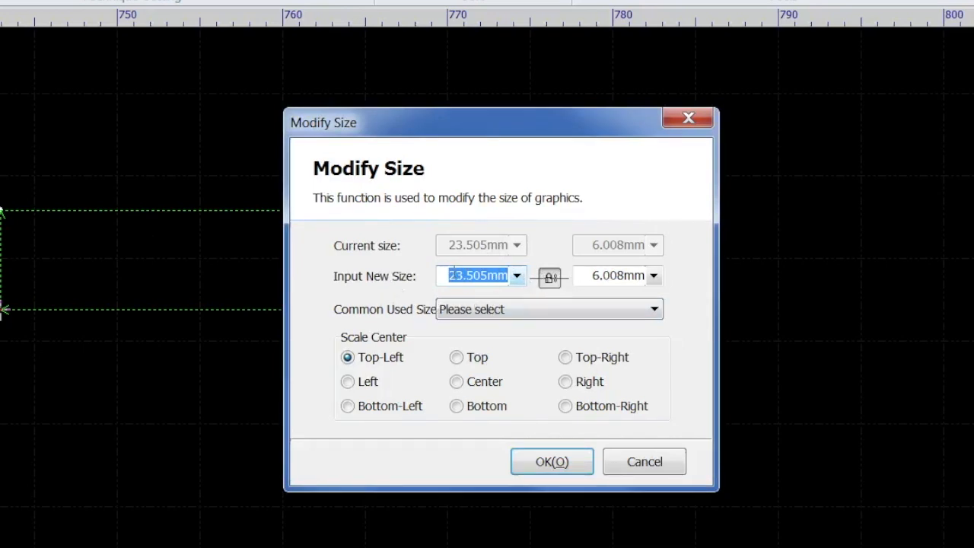
{"action": "left_click", "coordinate": [550, 279]}
{"action": "left_click", "coordinate": [551, 280]}
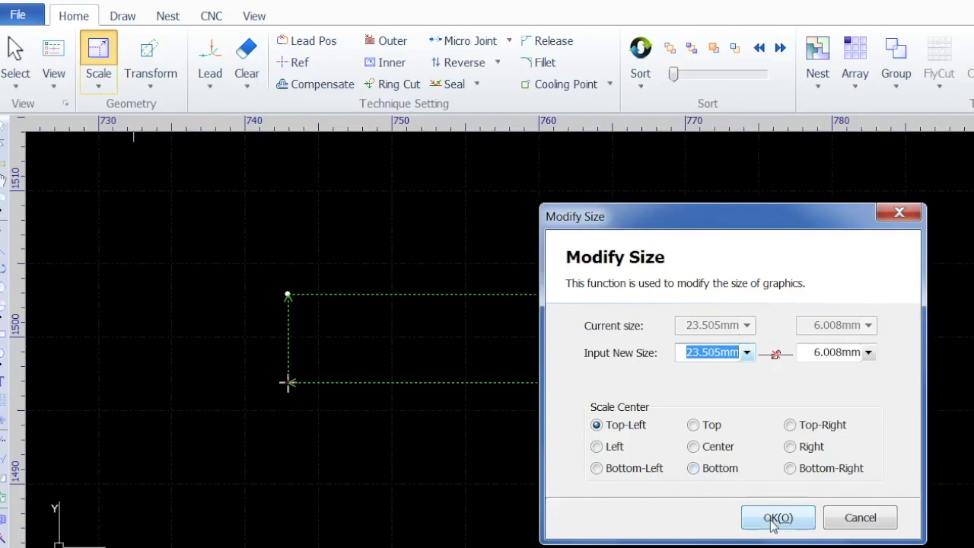
{"action": "left_click", "coordinate": [774, 518]}
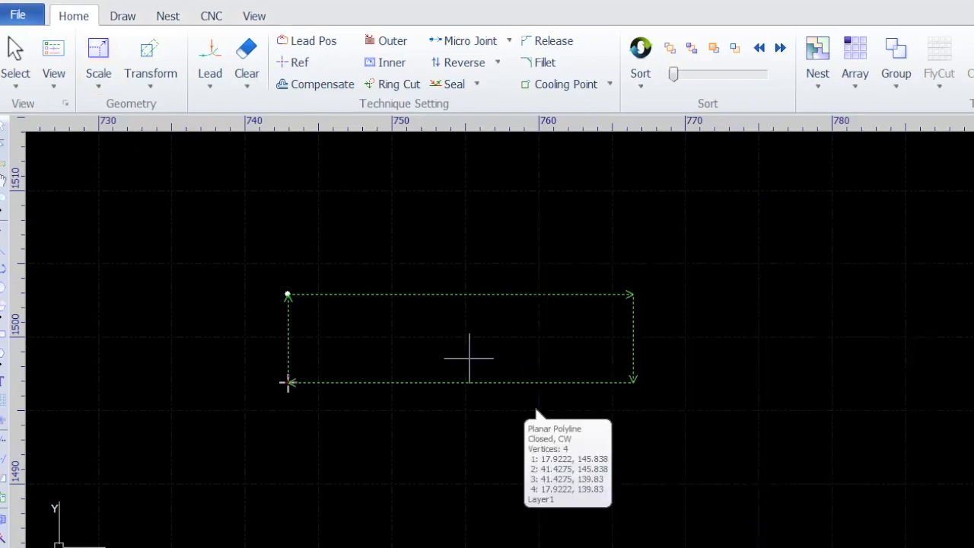
Select the rectangle and delete it.
{"action": "left_click_drag", "start_coordinate": [257, 269], "coordinate": [739, 441]}
{"action": "key", "text": "Delete"}
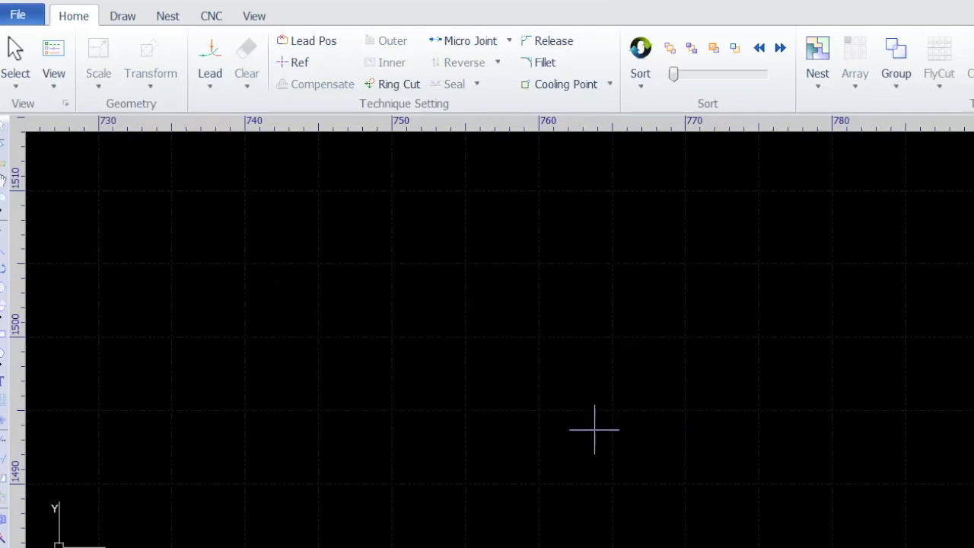
Draw a single horizontal line about 41.5 mm long across the workspace and end the Line command.
{"action": "left_click", "coordinate": [120, 19]}
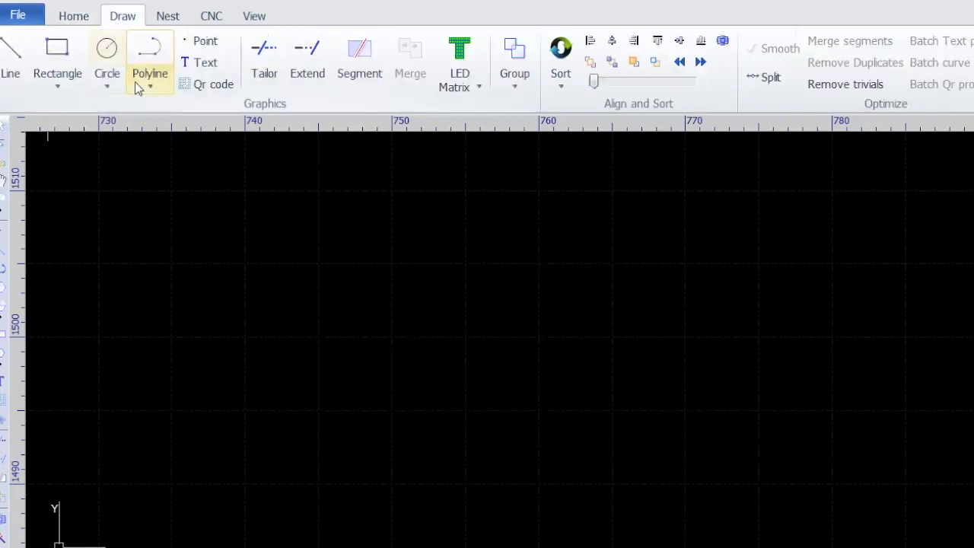
{"action": "left_click", "coordinate": [11, 60]}
{"action": "left_click", "coordinate": [196, 381]}
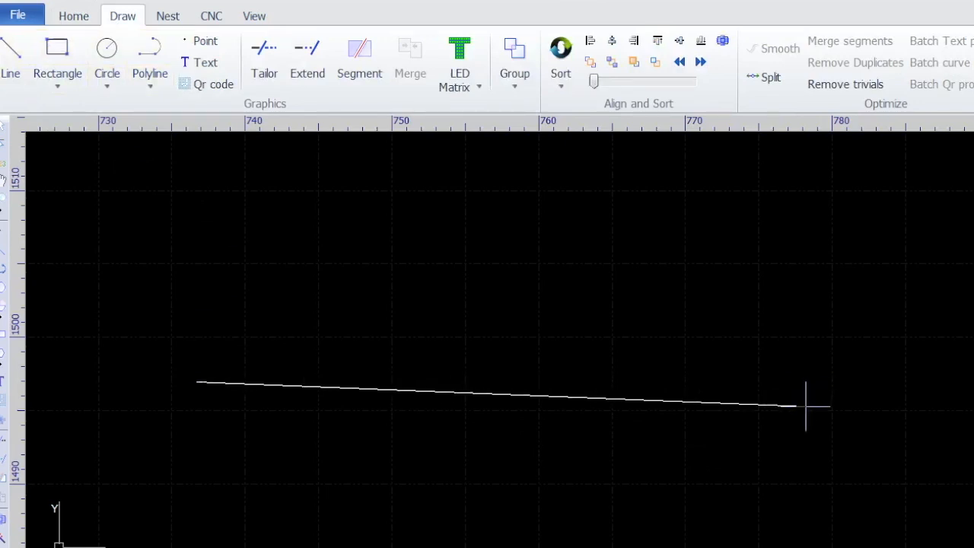
{"action": "left_click", "coordinate": [806, 382]}
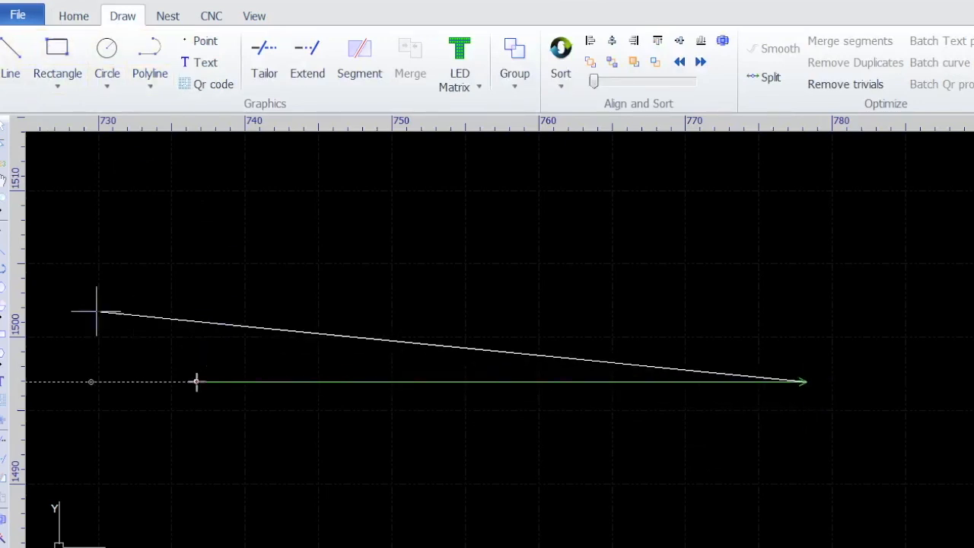
{"action": "right_click", "coordinate": [500, 460]}
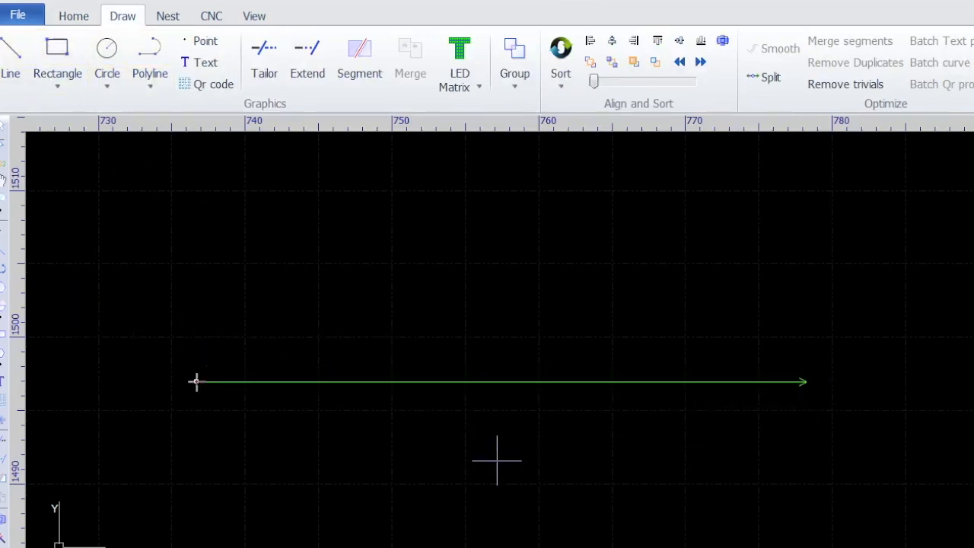
Open the size settings of the horizontal line and examine its new height and width fields.
{"action": "left_click_drag", "start_coordinate": [146, 292], "coordinate": [809, 452]}
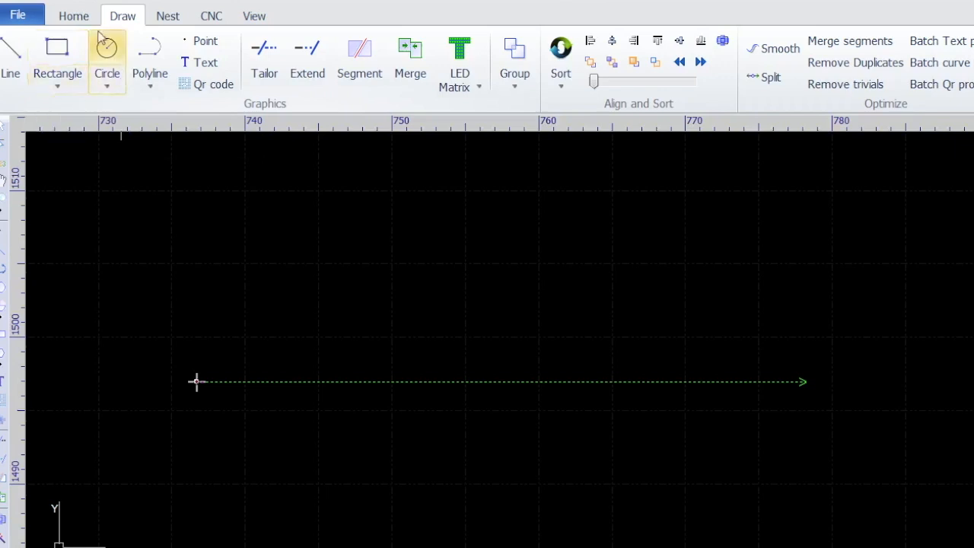
{"action": "left_click", "coordinate": [75, 16]}
{"action": "left_click", "coordinate": [112, 61]}
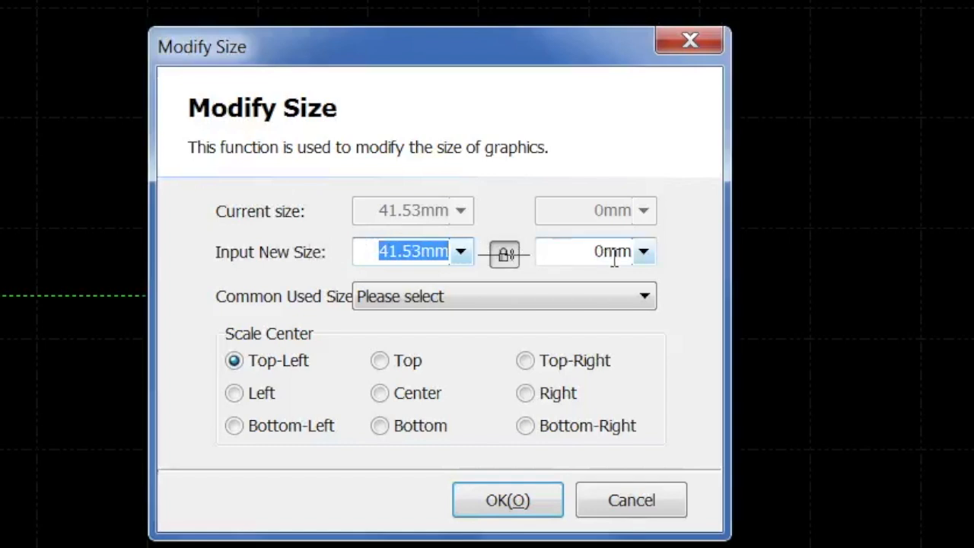
{"action": "left_click_drag", "start_coordinate": [561, 251], "coordinate": [614, 252]}
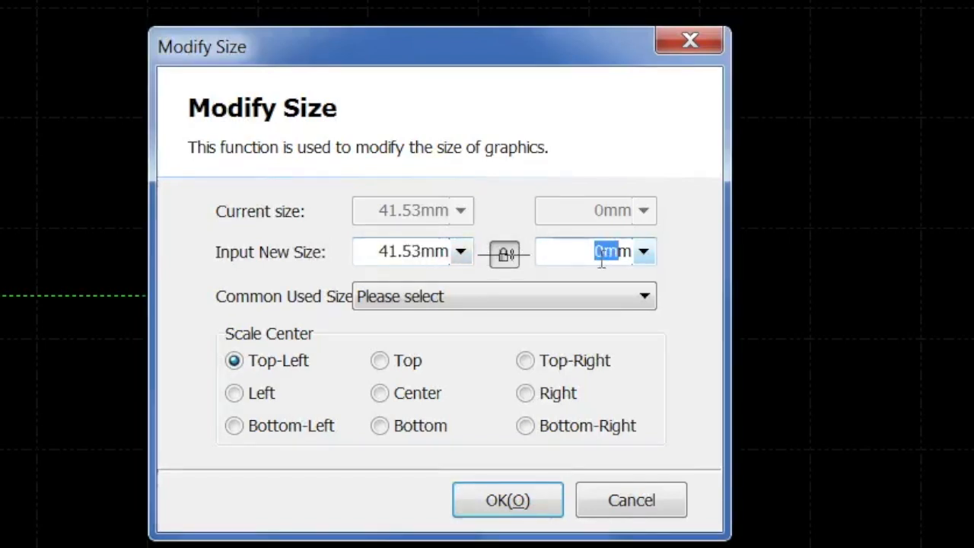
{"action": "left_click_drag", "start_coordinate": [376, 254], "coordinate": [485, 253]}
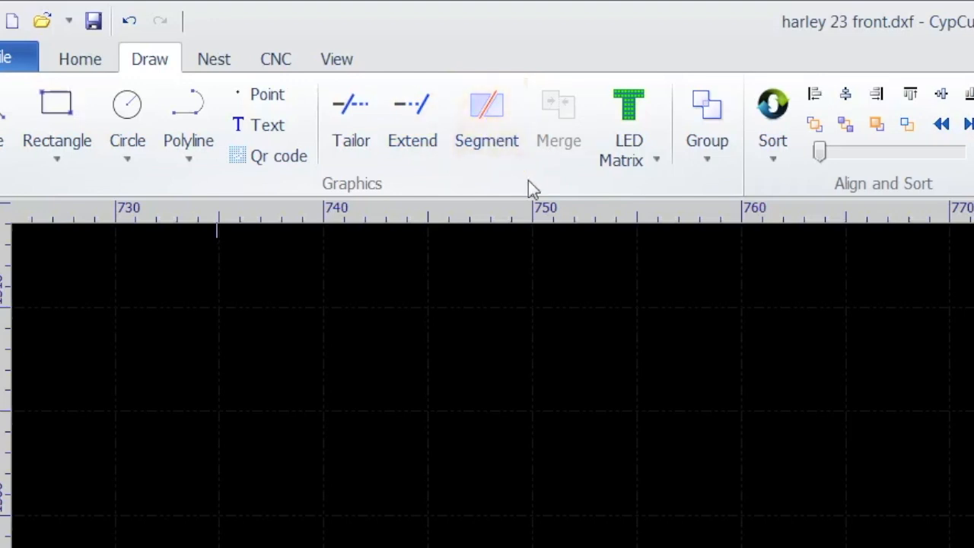
Look through the nesting tools and the CNC tools.
{"action": "left_click", "coordinate": [221, 72]}
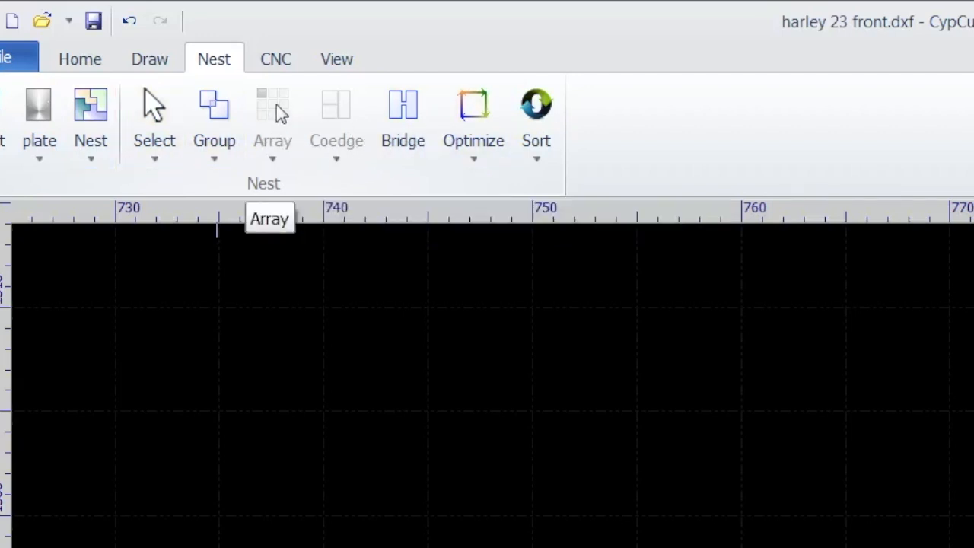
{"action": "left_click", "coordinate": [276, 65]}
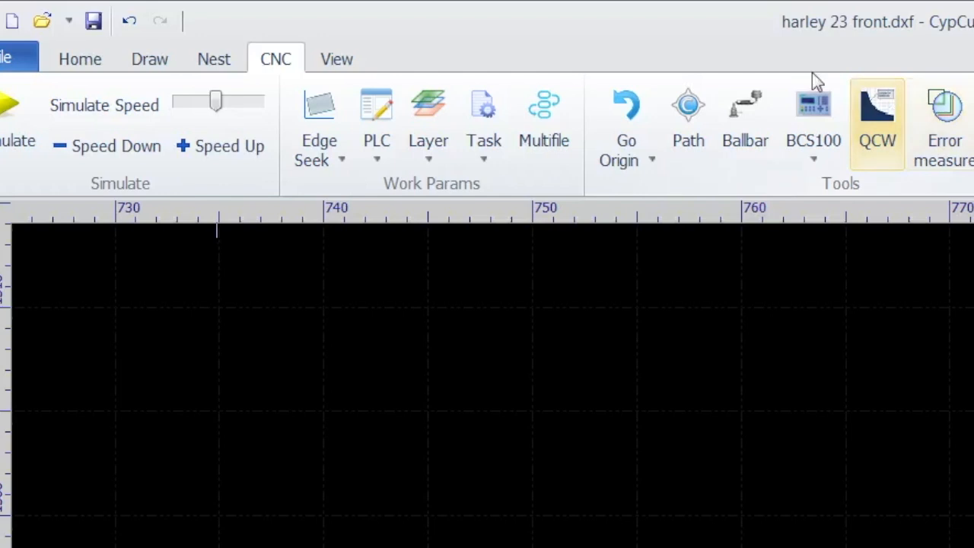
Review the options for returning the machine to origin, and look at the Optical Adjustment settings before closing them.
{"action": "left_click", "coordinate": [653, 162]}
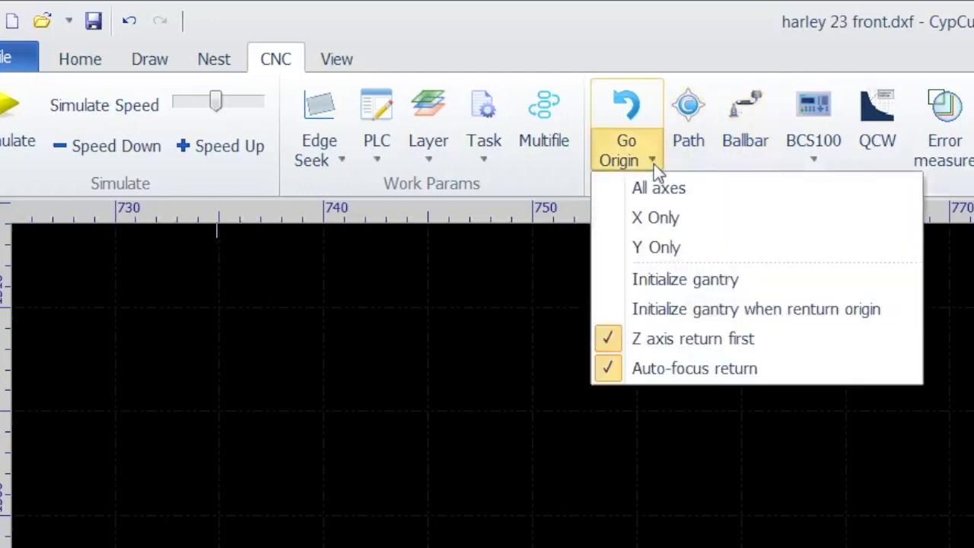
{"action": "left_click", "coordinate": [694, 160]}
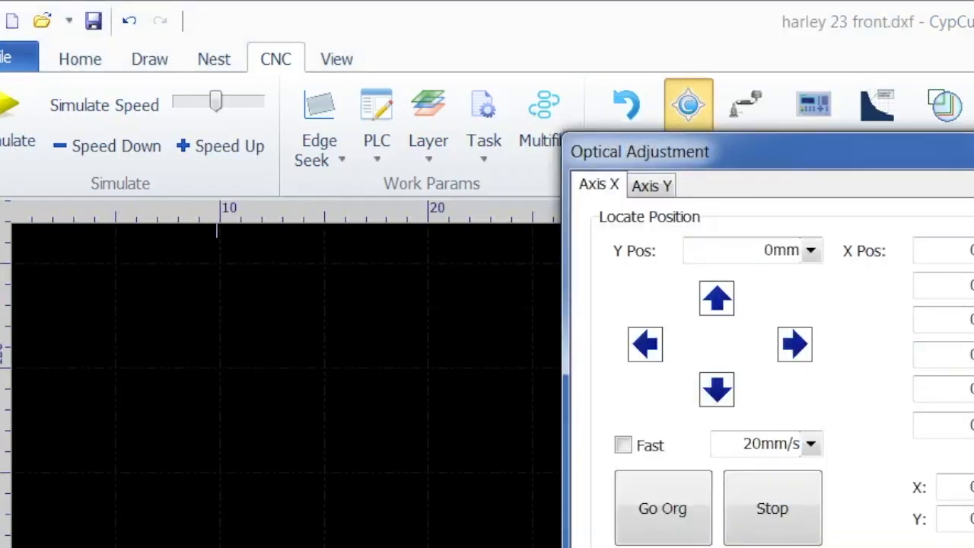
{"action": "left_click", "coordinate": [973, 149]}
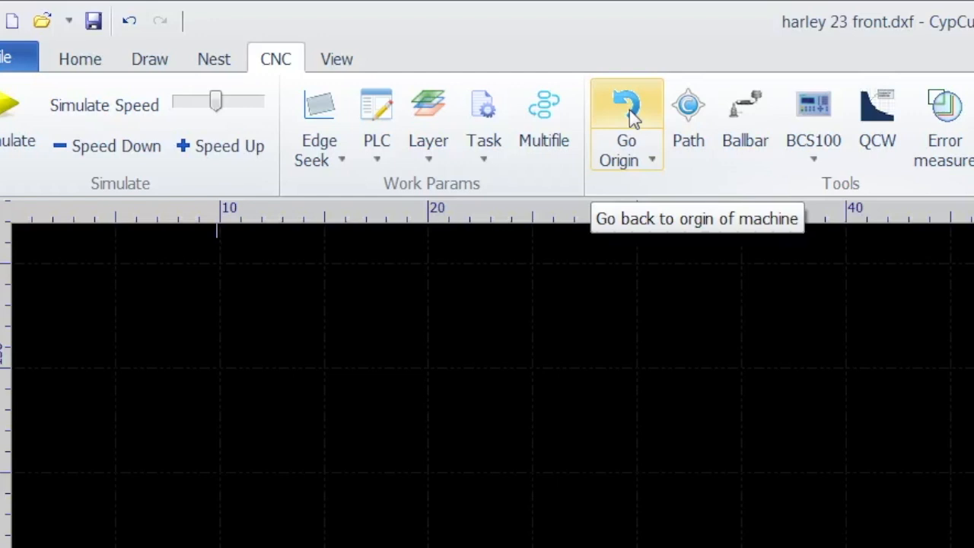
Examine the cutting parameters of layer1, decline reading values from the material library, and close the layer settings.
{"action": "left_click", "coordinate": [339, 60]}
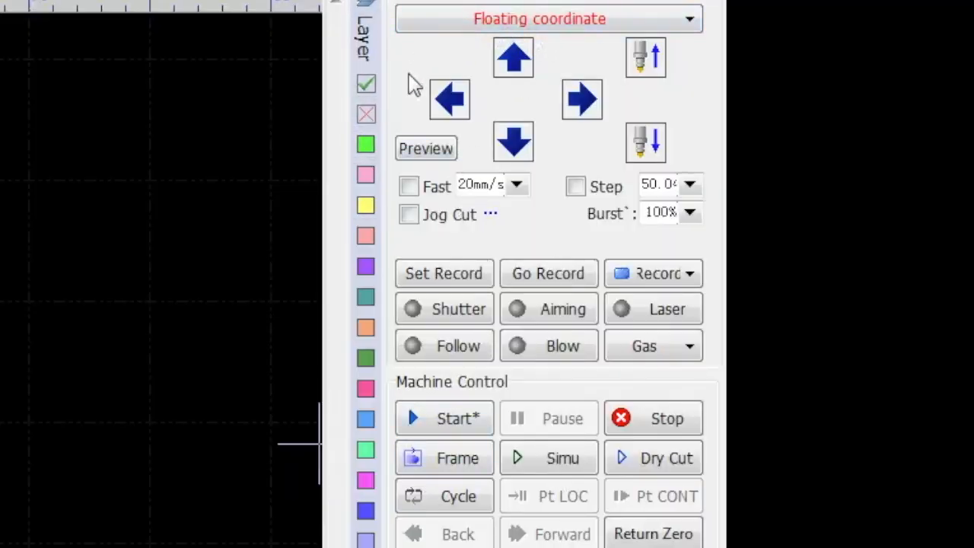
{"action": "left_click", "coordinate": [411, 150]}
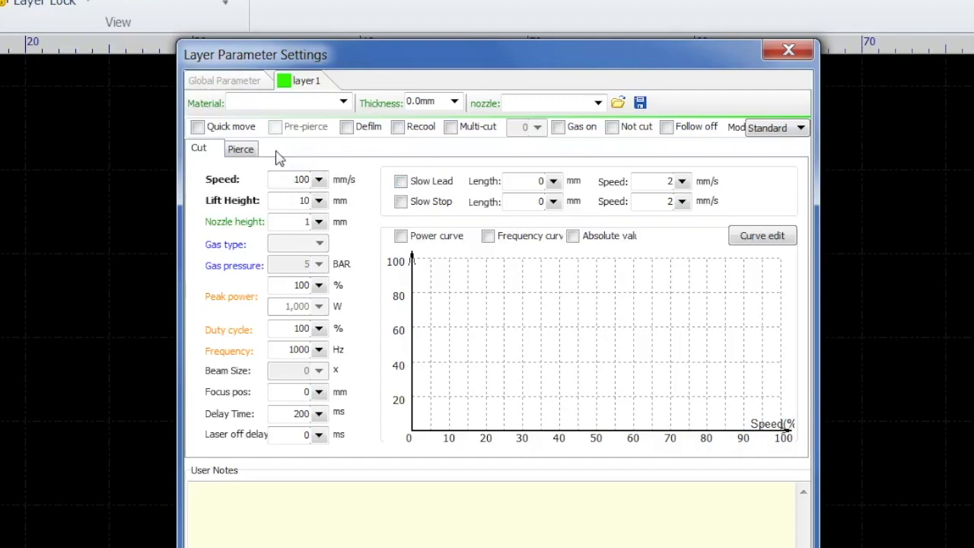
{"action": "left_click", "coordinate": [617, 104]}
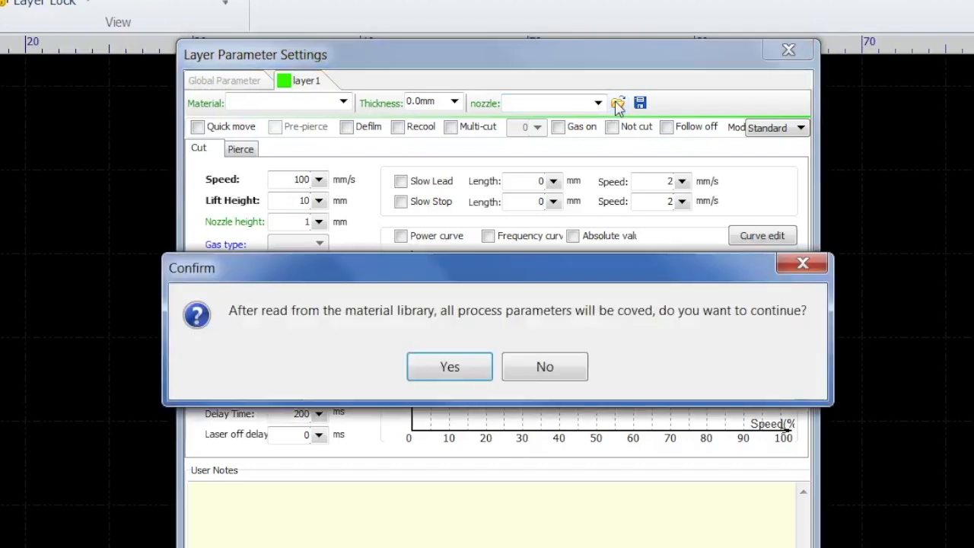
{"action": "left_click", "coordinate": [545, 368]}
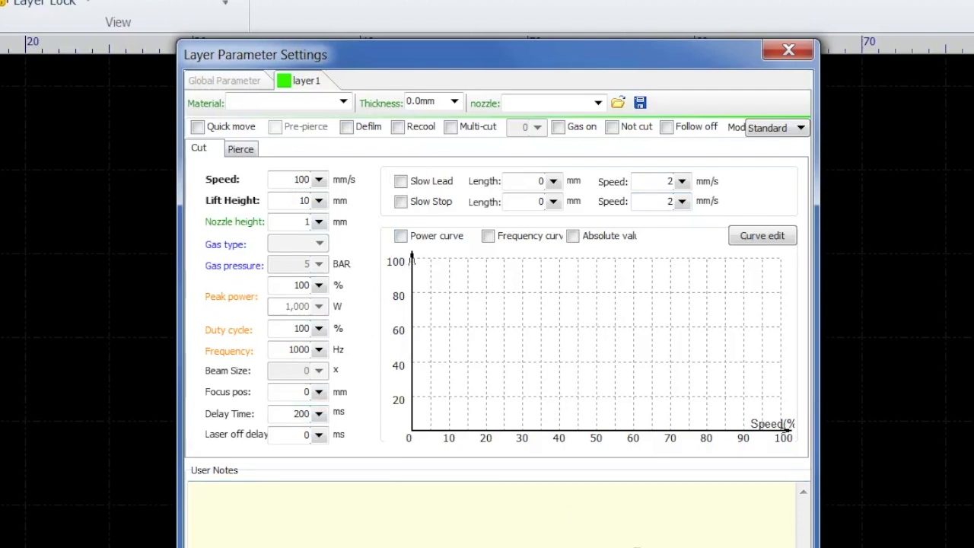
{"action": "left_click", "coordinate": [638, 547]}
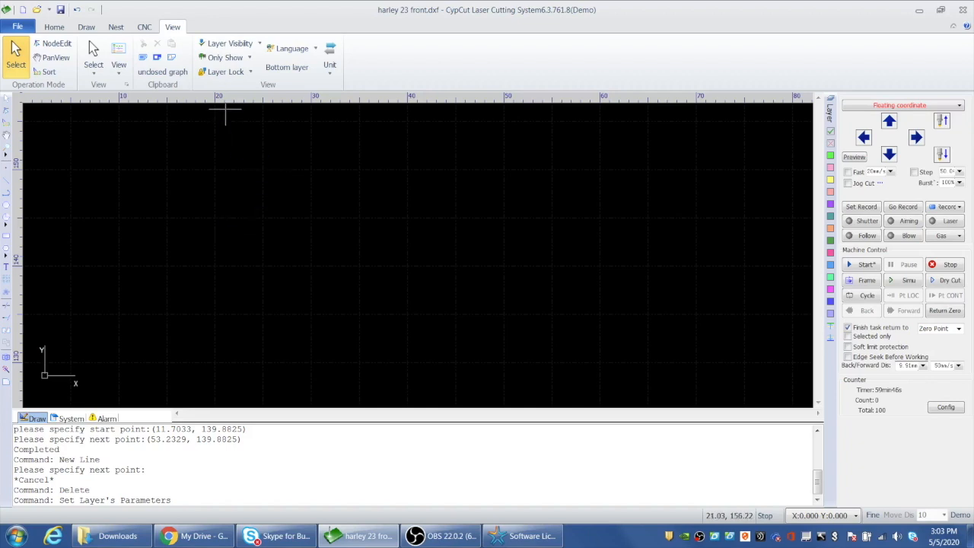
{"action": "left_click", "coordinate": [19, 27]}
{"action": "left_click", "coordinate": [159, 16]}
{"action": "left_click", "coordinate": [145, 27]}
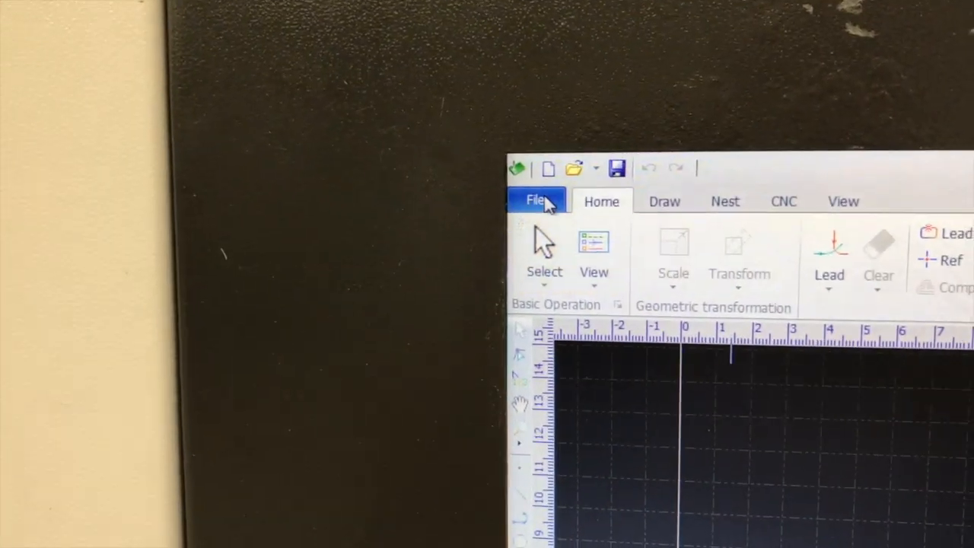
Open the Card Monitor from the diagnosis tools, examine the axis, limit, input and output signals, and close it.
{"action": "left_click", "coordinate": [542, 201]}
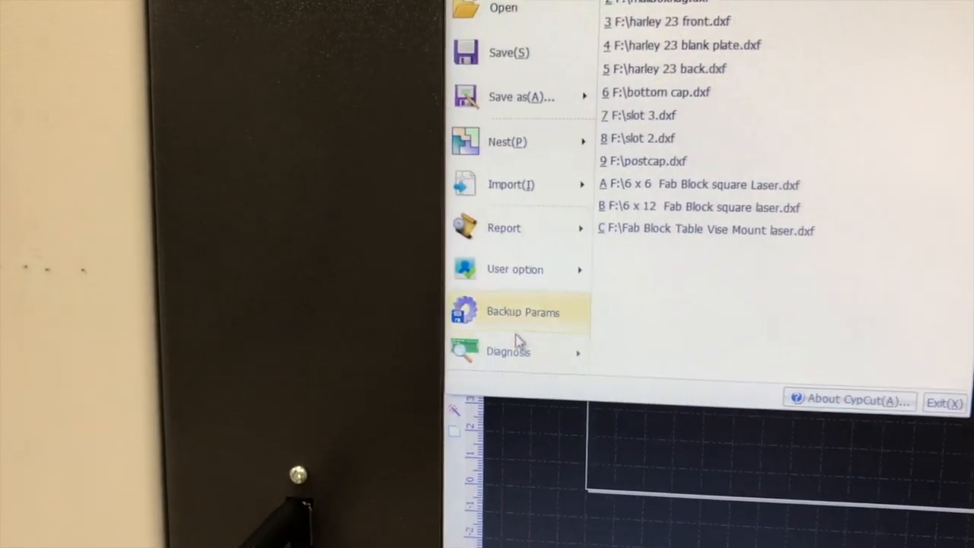
{"action": "mouse_move", "coordinate": [517, 346]}
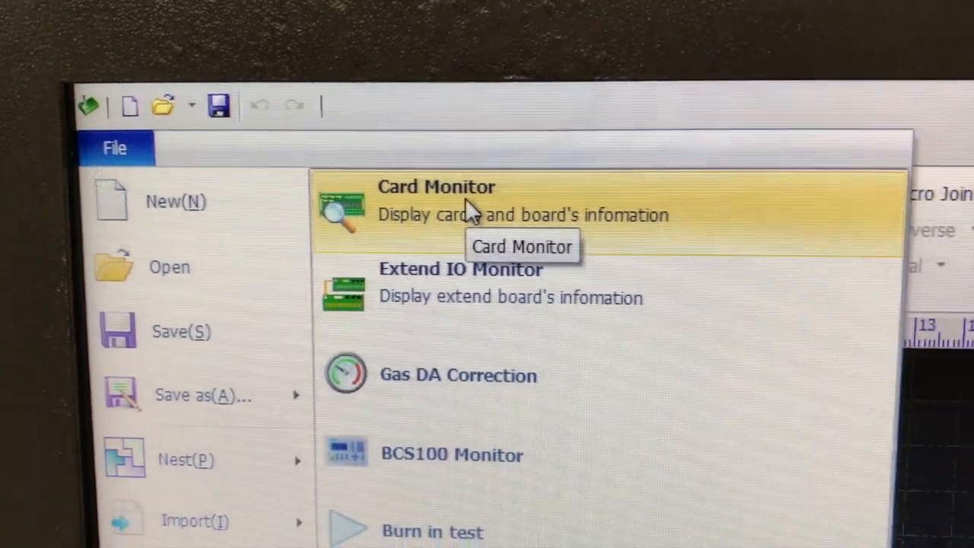
{"action": "left_click", "coordinate": [467, 198]}
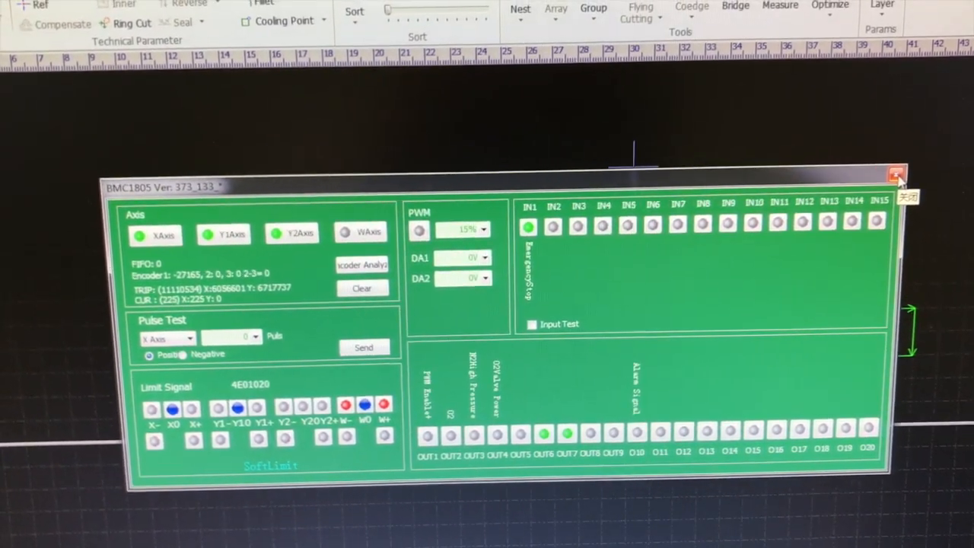
{"action": "left_click", "coordinate": [881, 188]}
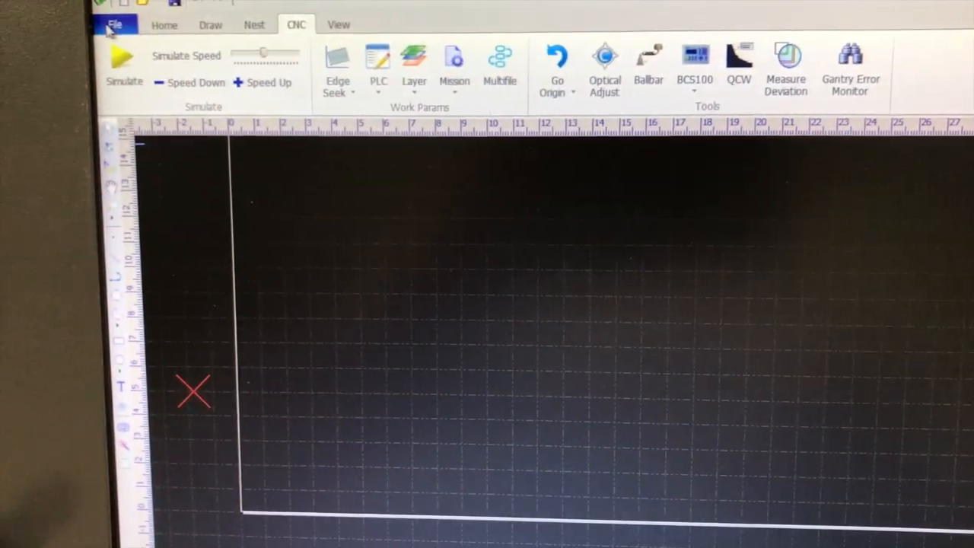
Look through the remaining diagnosis tools, examine the height controller's display in the BCS100 Monitor, and close the monitor.
{"action": "left_click", "coordinate": [113, 25]}
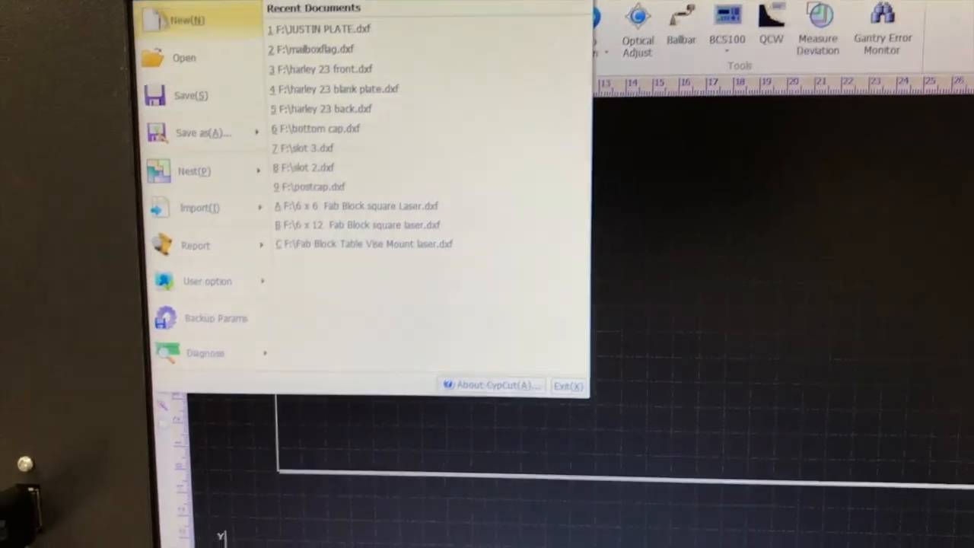
{"action": "mouse_move", "coordinate": [316, 297]}
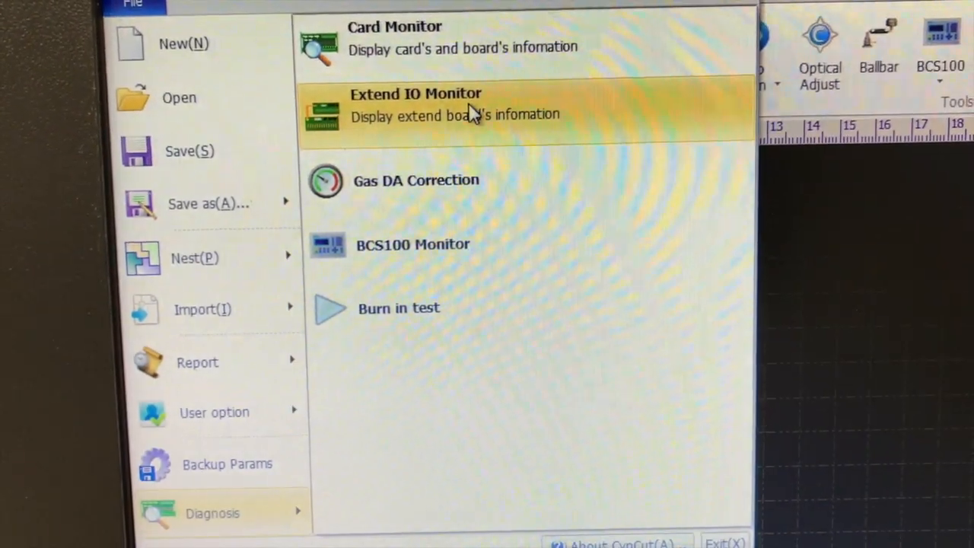
{"action": "left_click", "coordinate": [469, 102]}
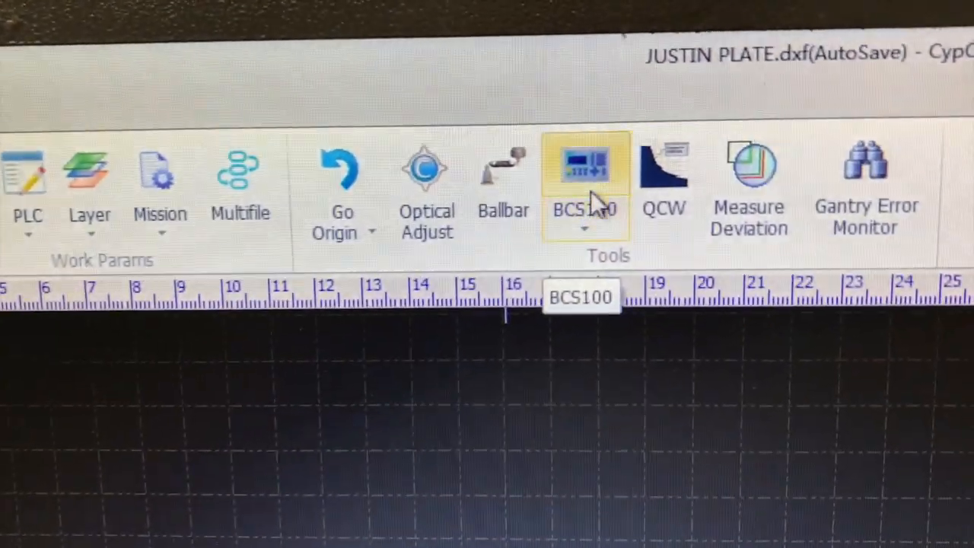
{"action": "left_click", "coordinate": [607, 177]}
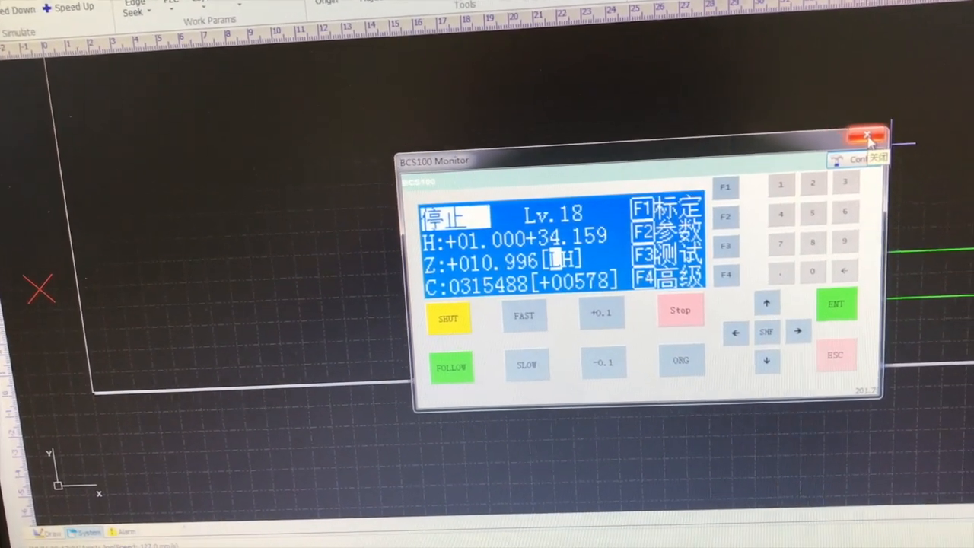
{"action": "left_click", "coordinate": [862, 131]}
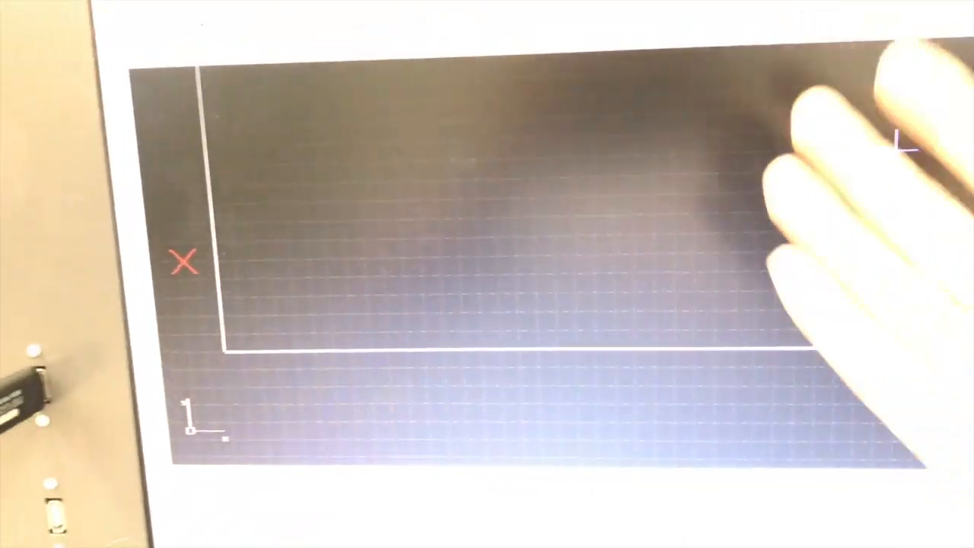